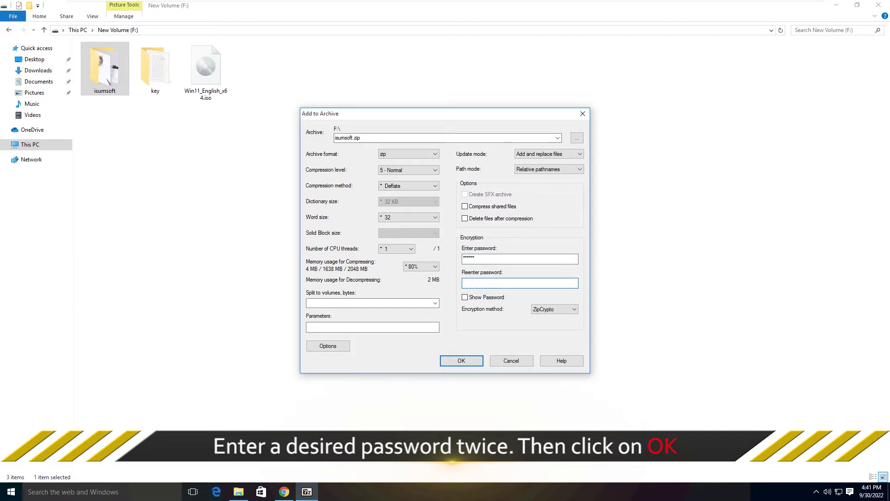
Enter the archive password and create the encrypted isumsoft.zip on drive F:.
type("*****")
left_click(461, 361)
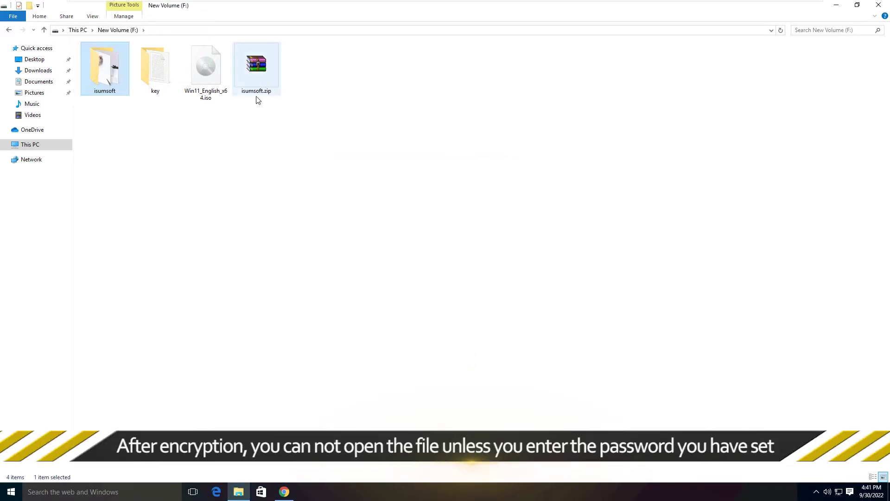
Open isumsoft.zip and extract it to F:\isumsoft, dismissing the license reminder.
left_click(254, 70)
double_click(254, 69)
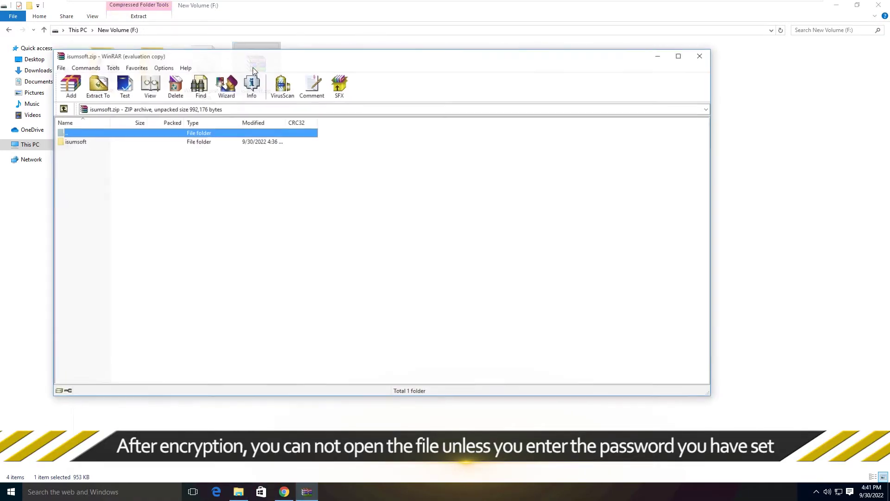
left_click(92, 85)
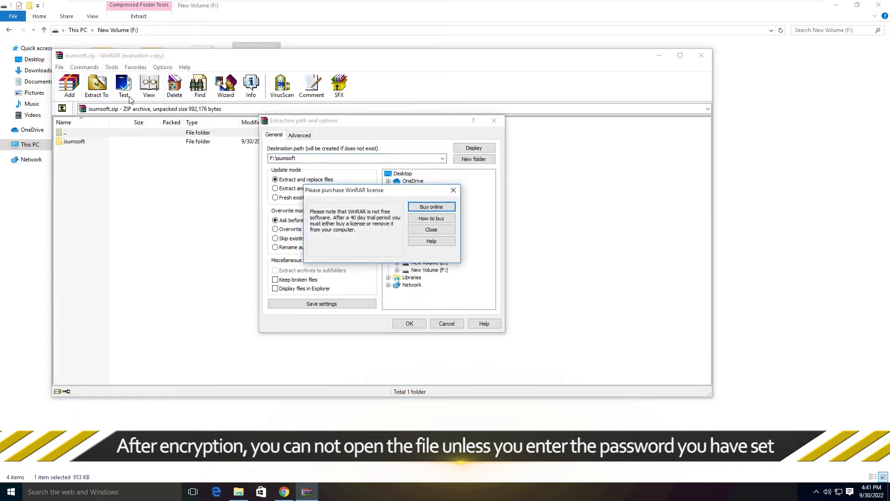
left_click(453, 191)
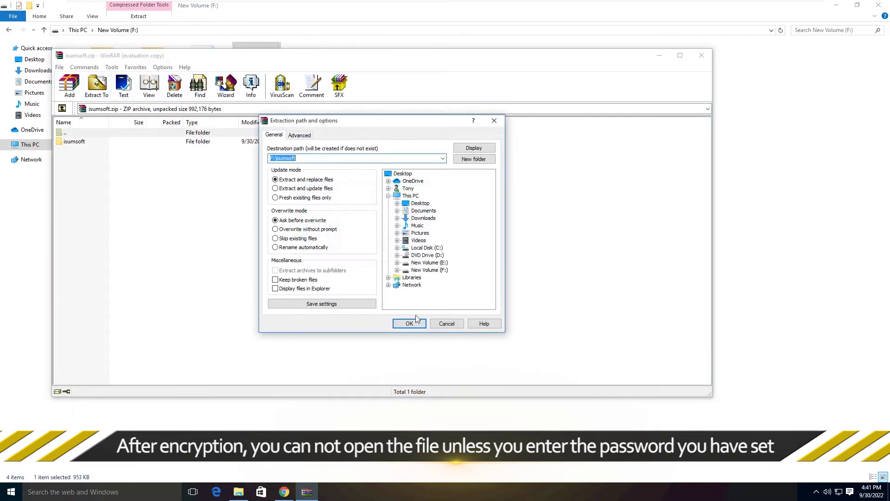
left_click(409, 323)
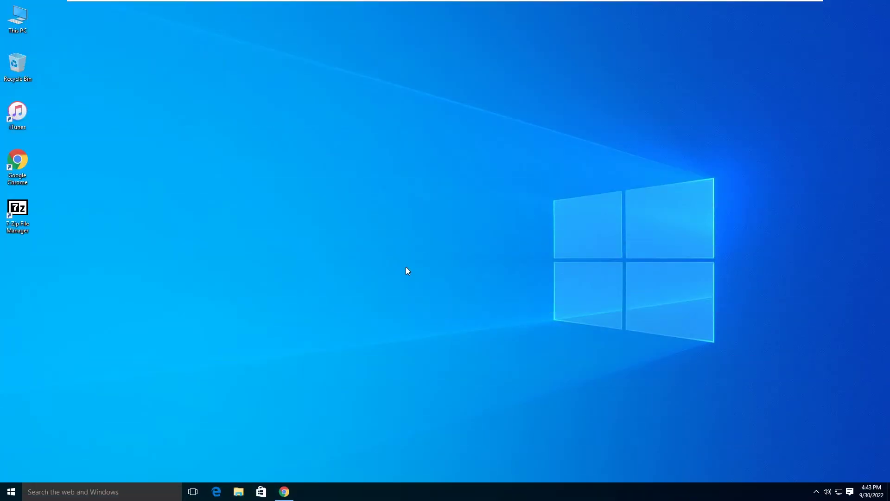
left_click(284, 490)
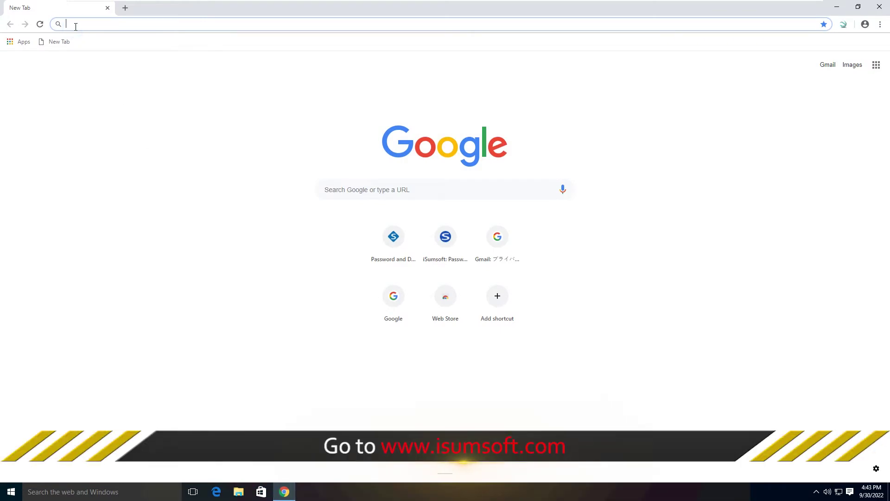
type("www.isumsoft.com")
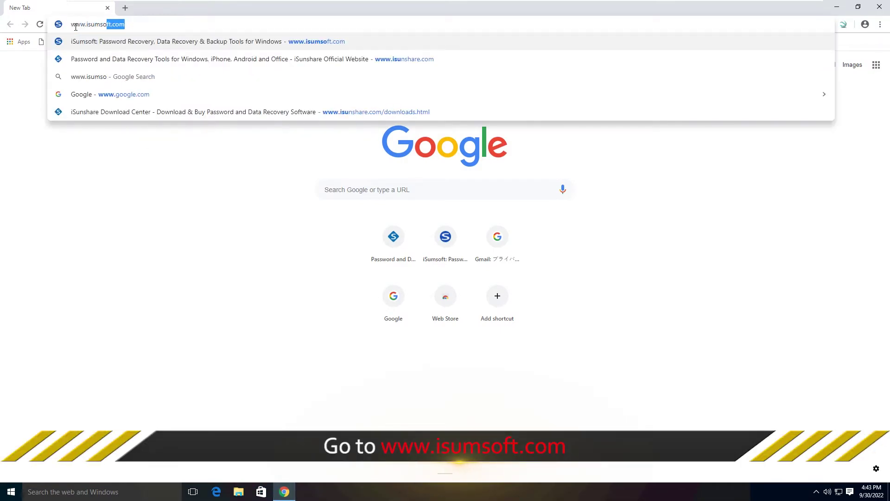
key("Return")
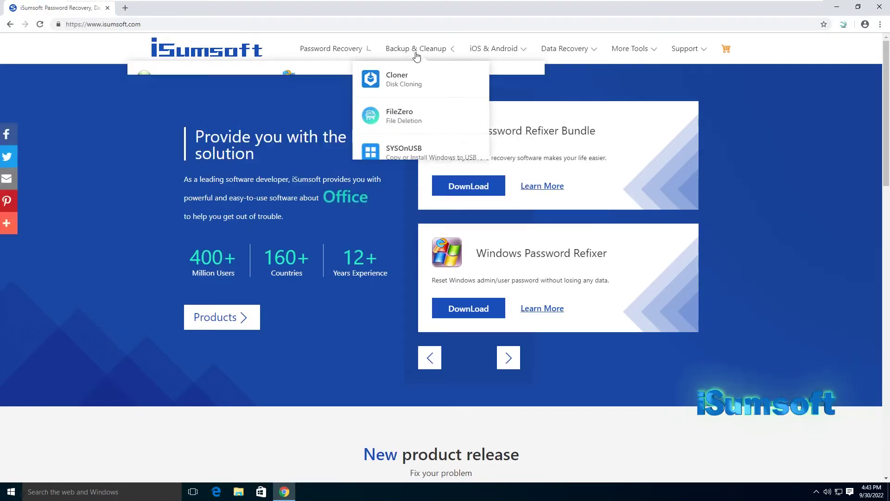
Go through All Products > More Tools to the FileCarer product page.
mouse_move(604, 54)
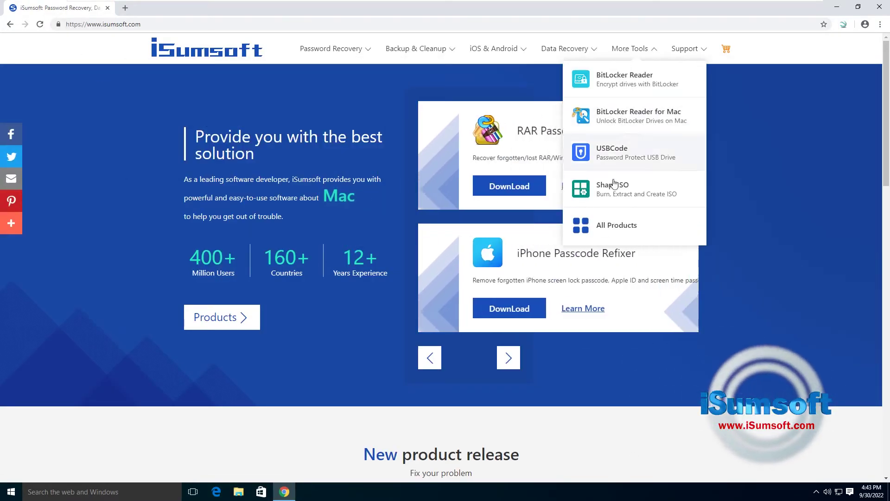
left_click(616, 227)
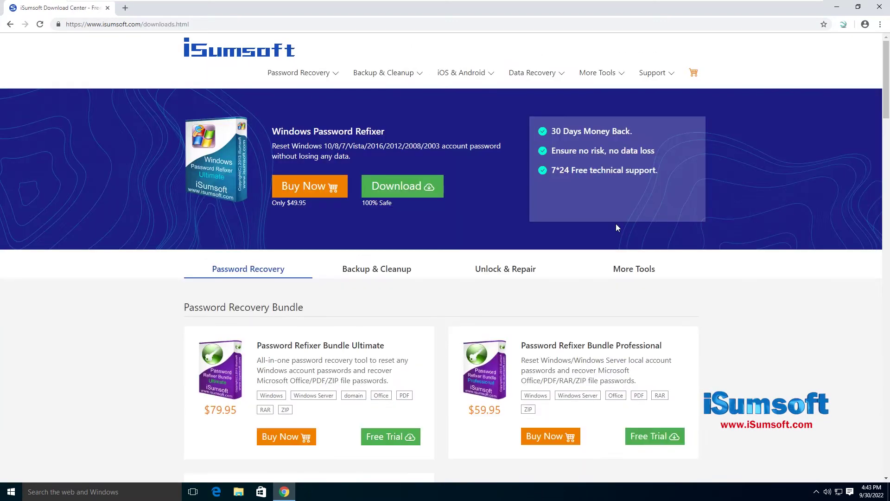
left_click(629, 273)
scroll(417, 322, "down", 5)
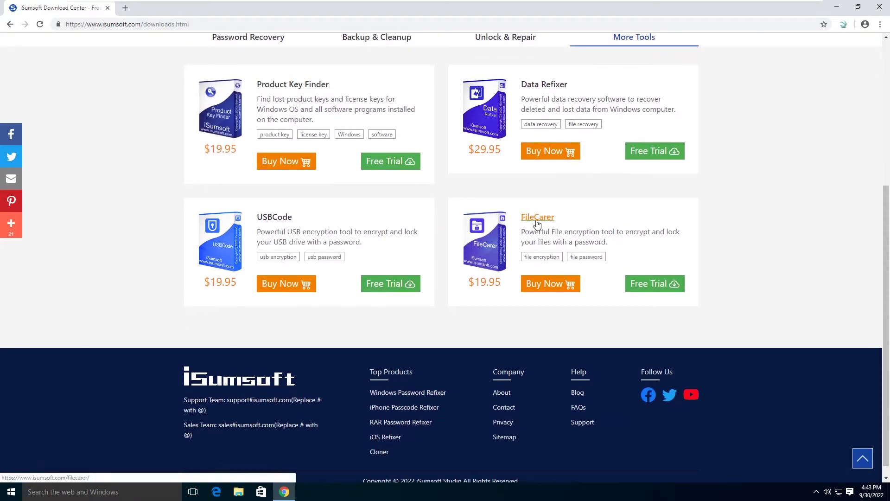
left_click(537, 218)
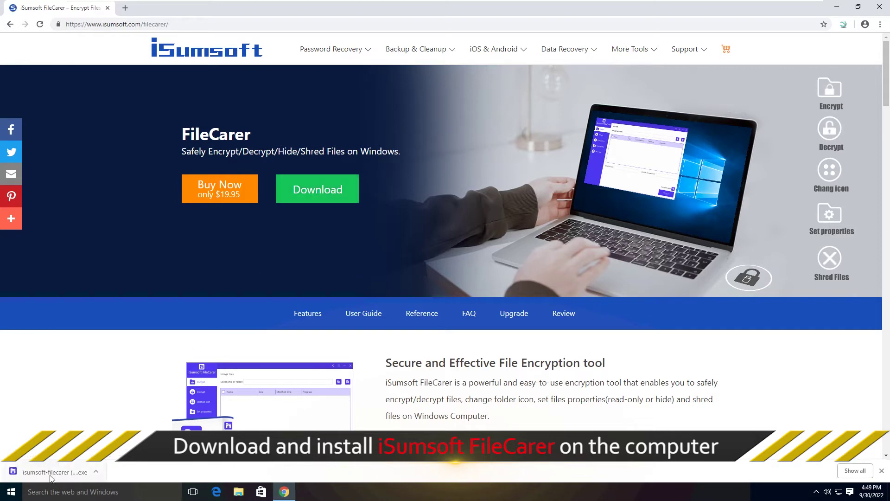
Run the downloaded FileCarer installer, allow it to make changes, and close Chrome.
left_click(50, 473)
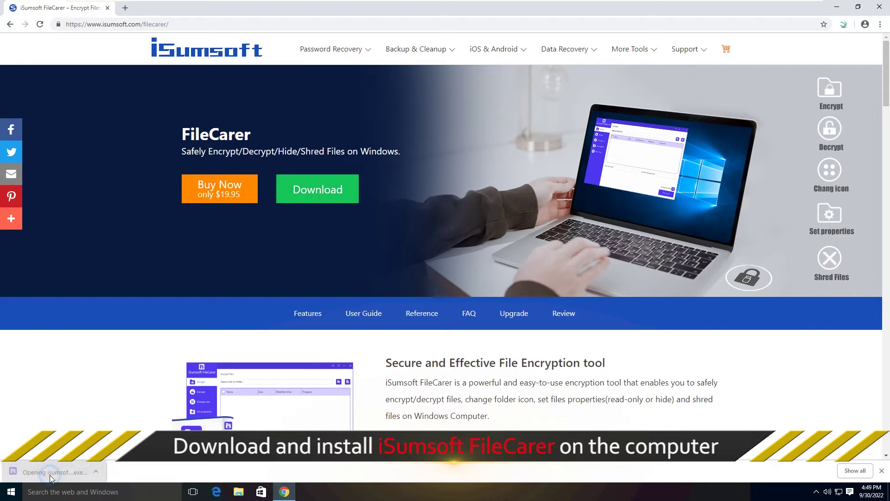
left_click(486, 264)
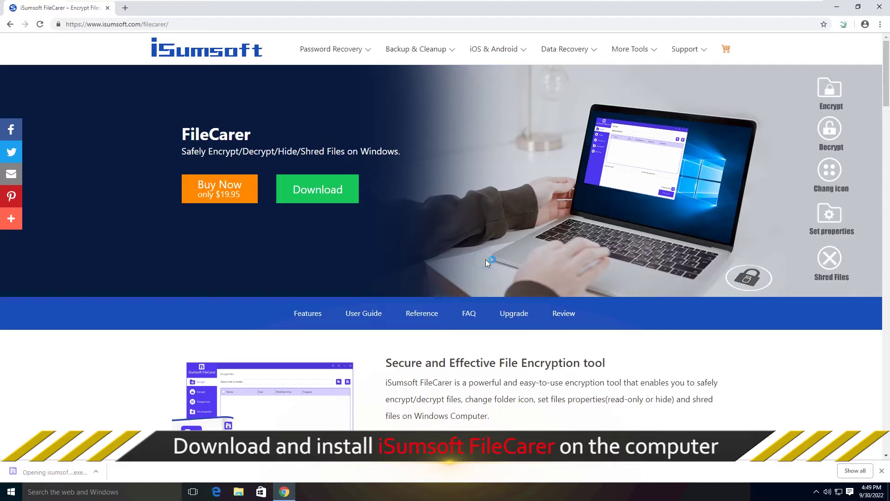
left_click(863, 16)
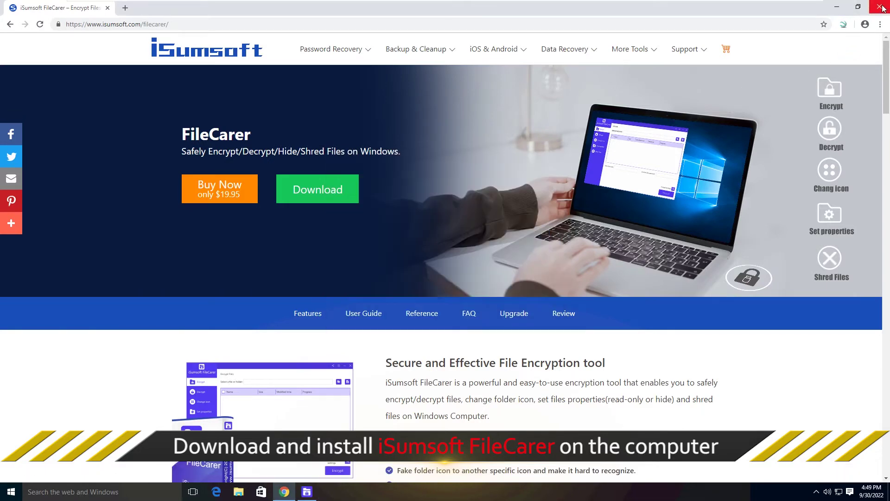
left_click(882, 6)
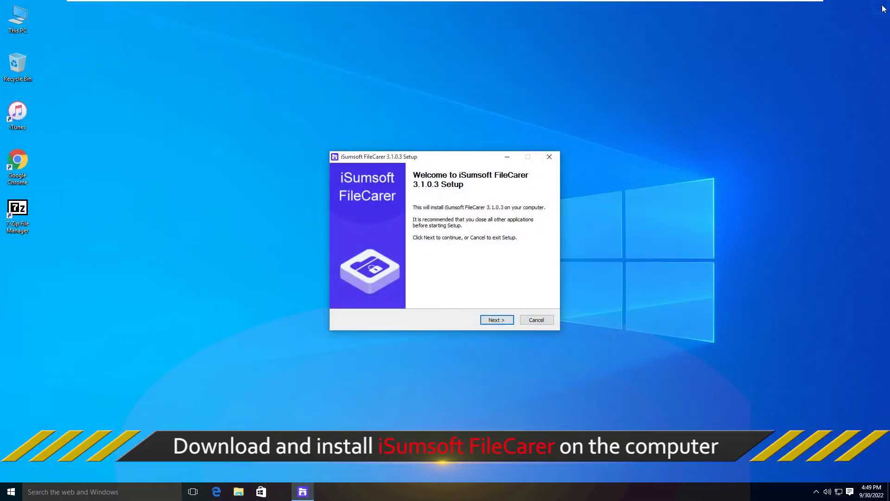
Install FileCarer 3.1.0.3 with default settings, skipping the website visit, and launch it.
left_click(498, 320)
left_click(498, 320)
left_click(498, 320)
left_click(498, 320)
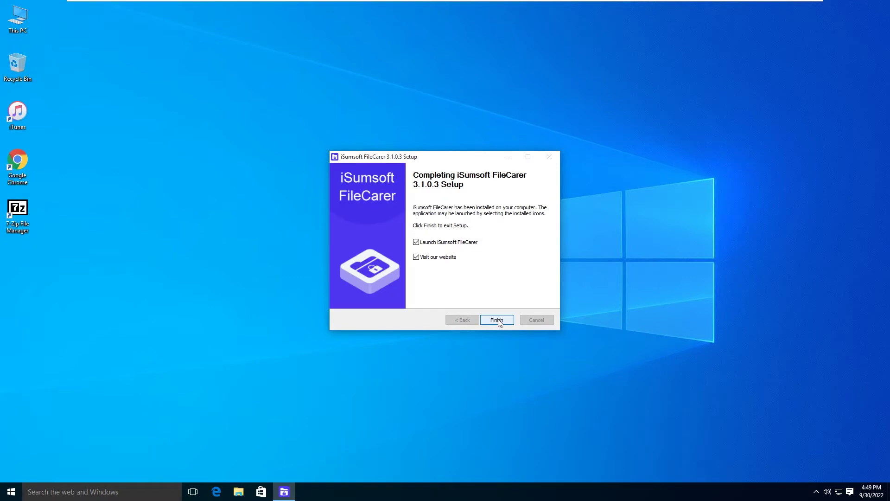
left_click(416, 257)
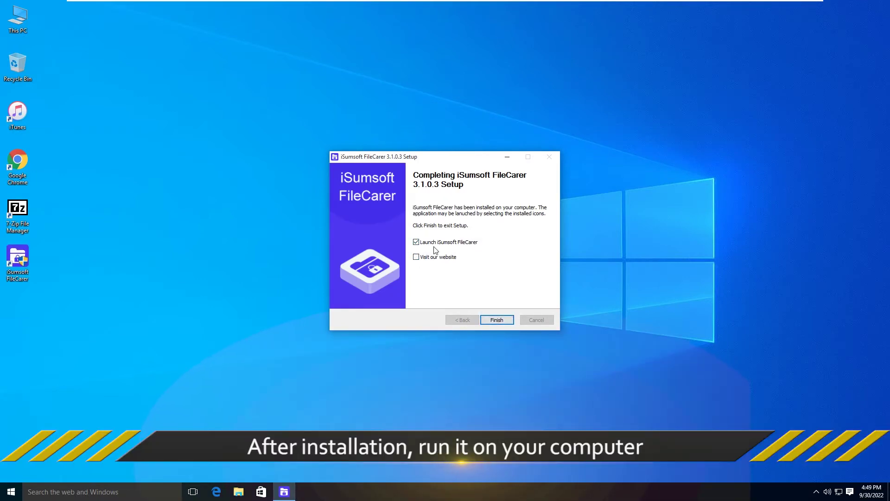
left_click(496, 319)
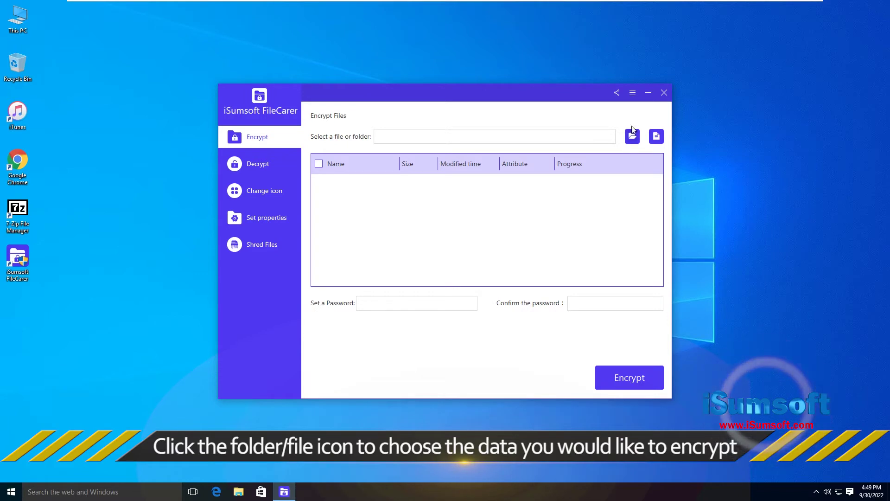
Select the isumsoft folder on New Volume (F:) as the data to encrypt.
left_click(631, 137)
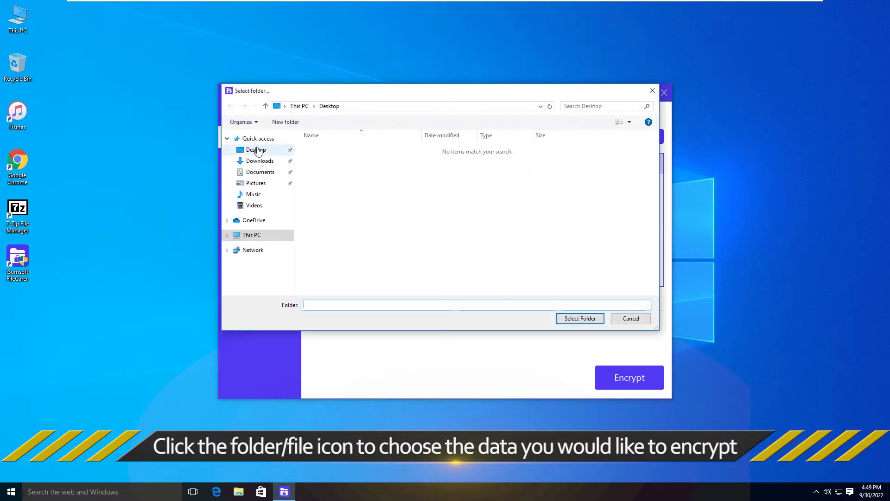
left_click(252, 237)
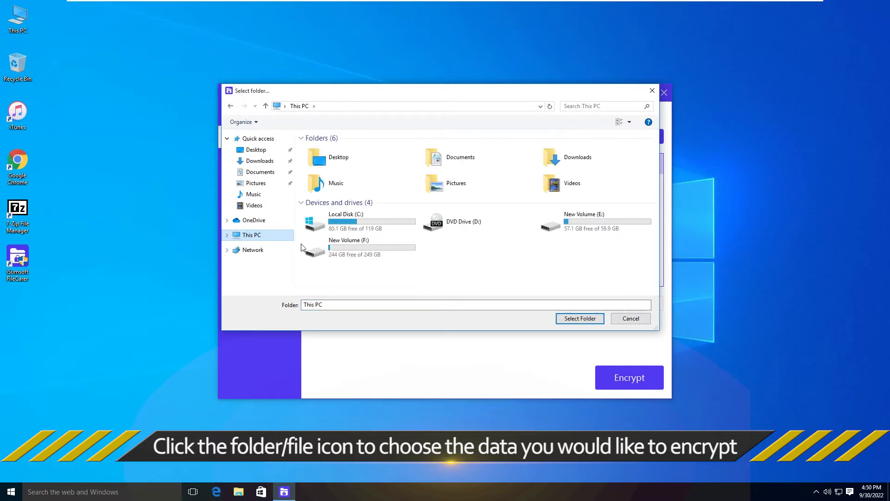
double_click(366, 247)
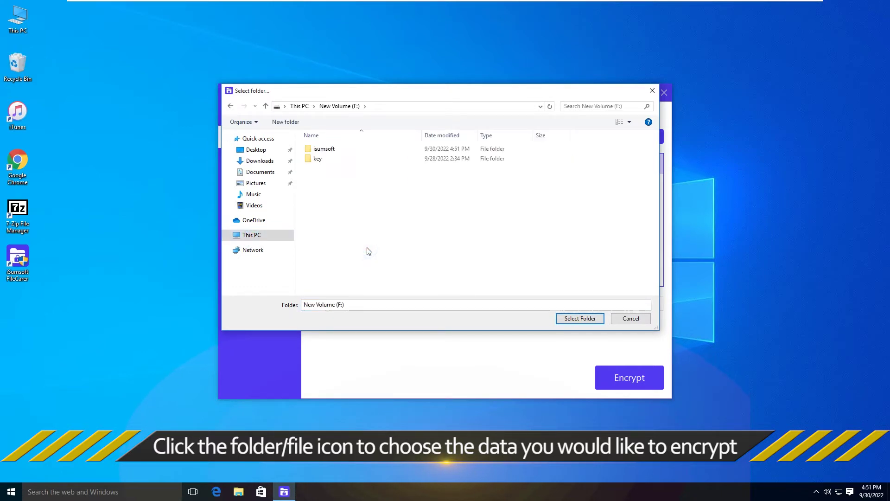
left_click(320, 149)
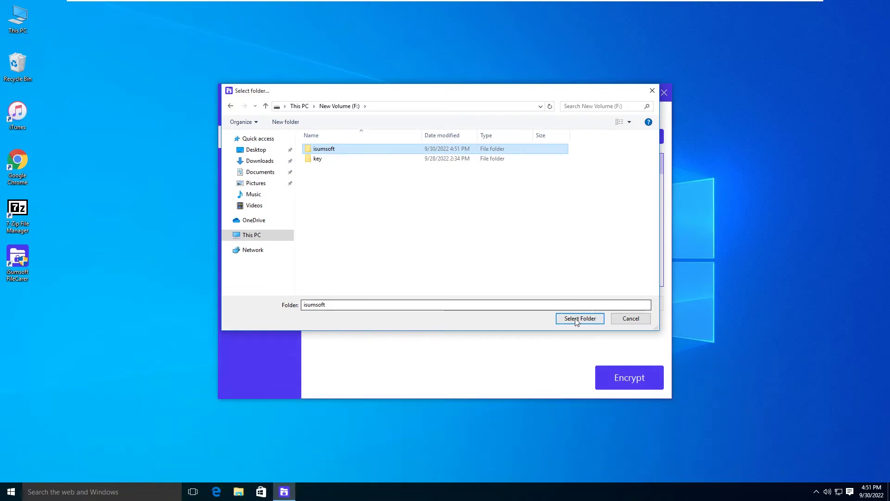
left_click(580, 318)
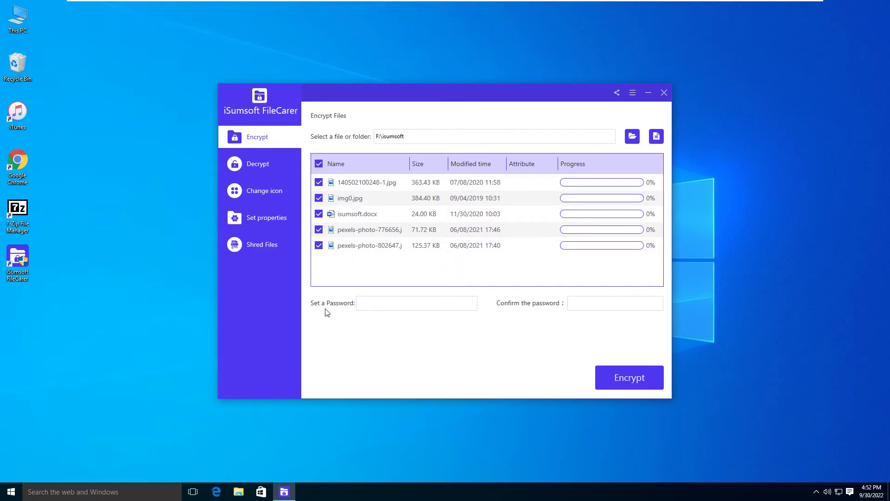
Set and confirm an encryption password, then encrypt the five listed files.
left_click(367, 305)
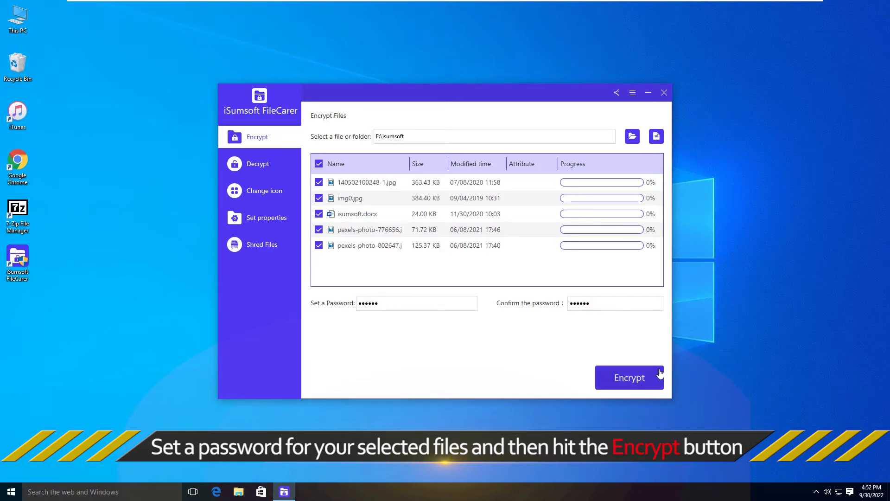
left_click(630, 378)
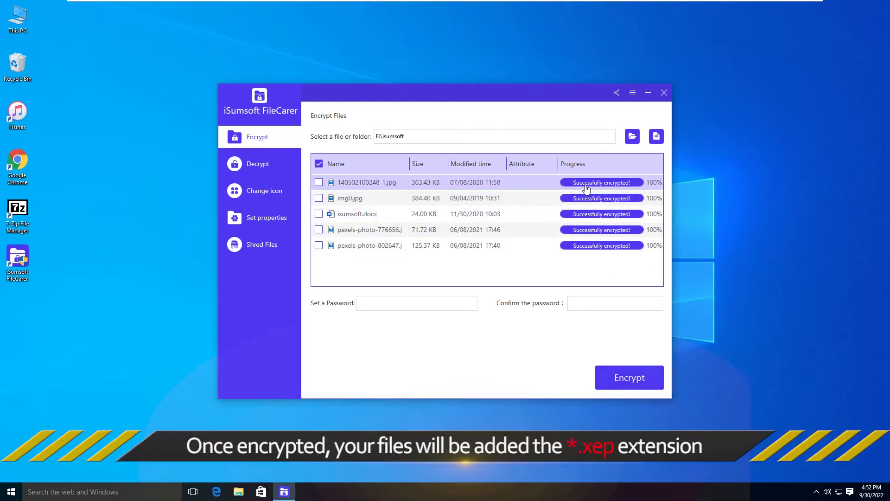
Open the isumsoft folder on New Volume (F:) in File Explorer.
double_click(17, 19)
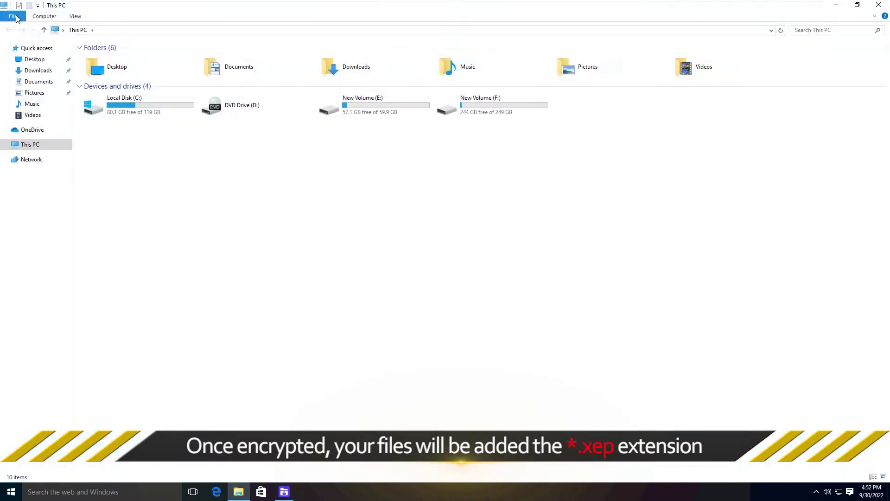
double_click(484, 109)
double_click(106, 74)
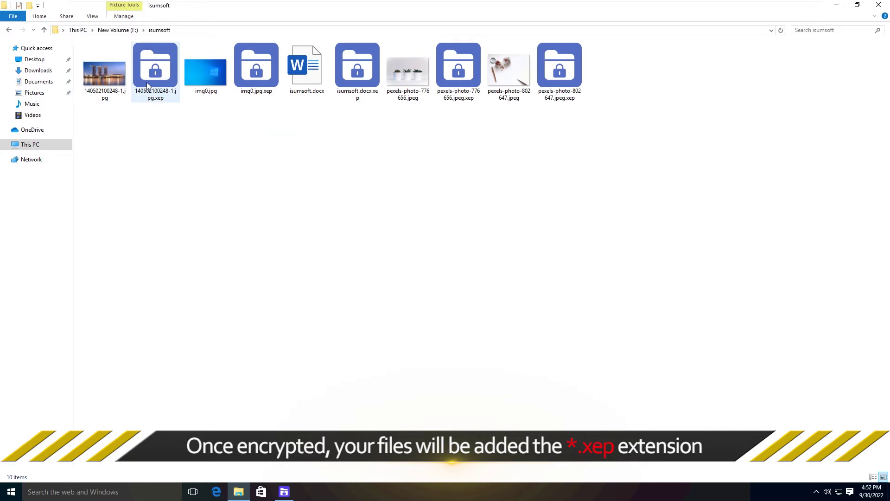
Select each encrypted .xep file in turn, including img0.jpg.xep and isumsoft.docx.xep, then deselect.
left_click(151, 78)
left_click(243, 82)
left_click(357, 77)
left_click(459, 74)
left_click(560, 76)
left_click(575, 217)
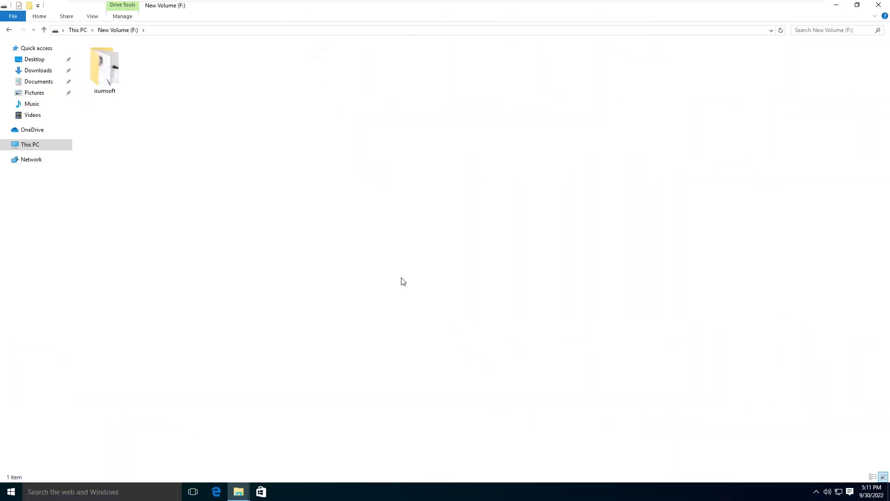
Create a folder named New folder on drive F:.
right_click(357, 114)
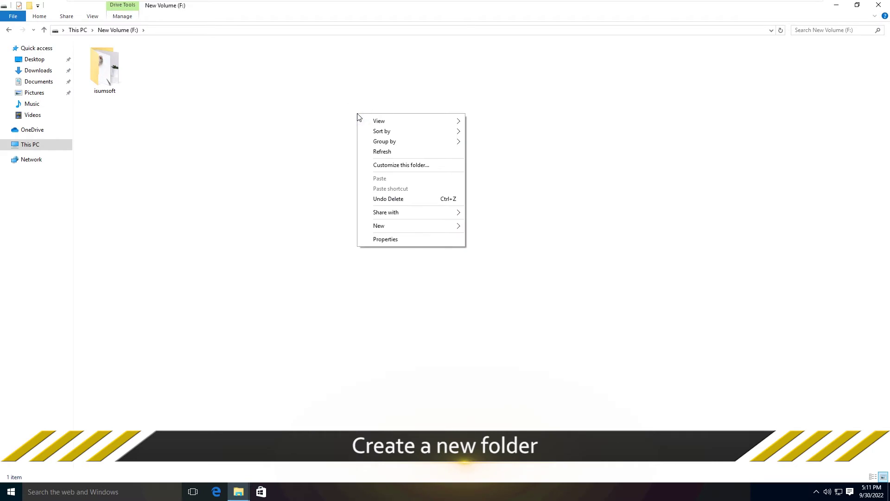
mouse_move(394, 226)
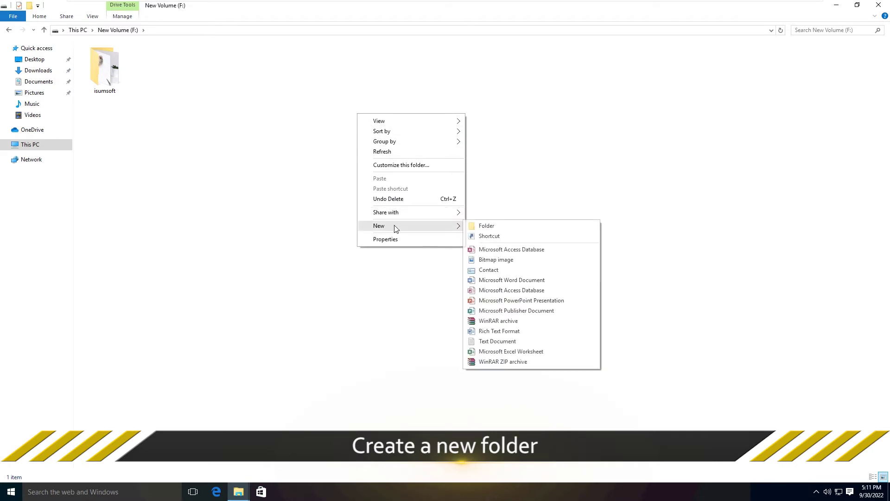
left_click(490, 230)
left_click(417, 210)
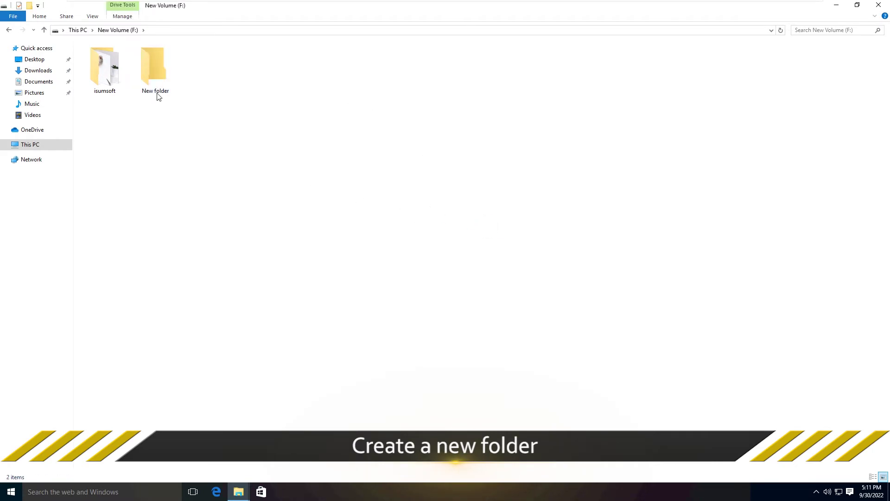
Inside New folder, create a new empty text document.
double_click(153, 68)
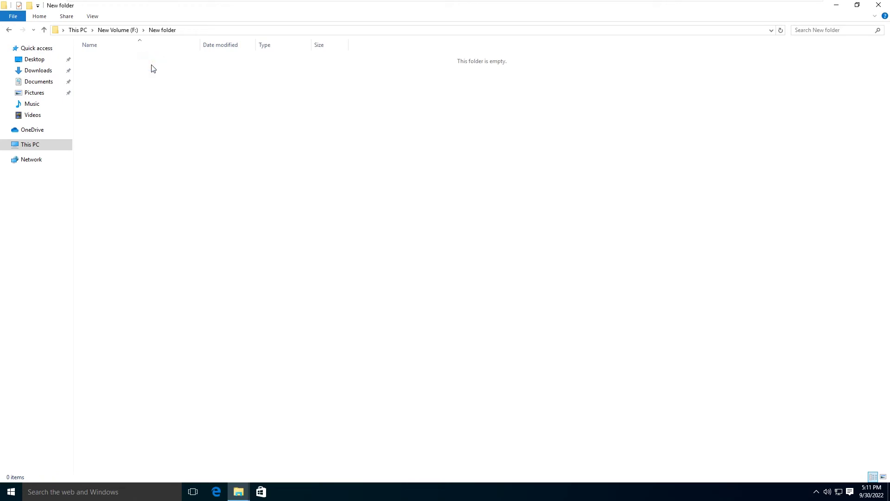
right_click(312, 95)
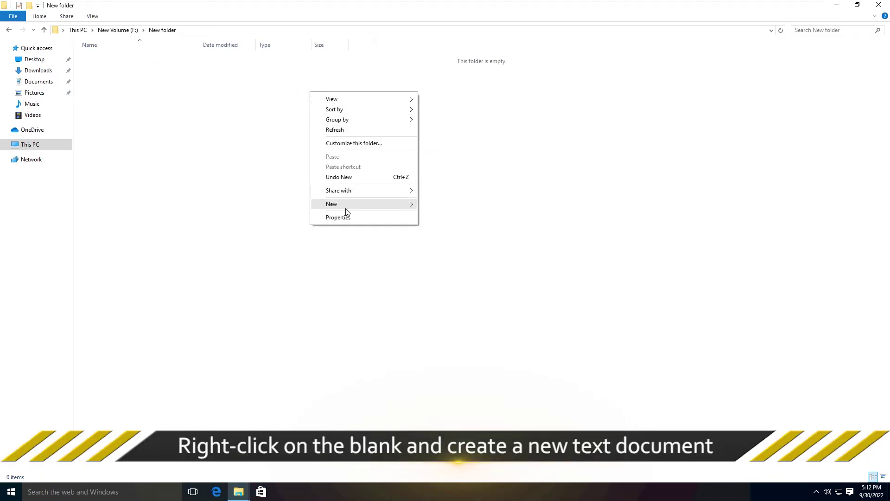
mouse_move(347, 206)
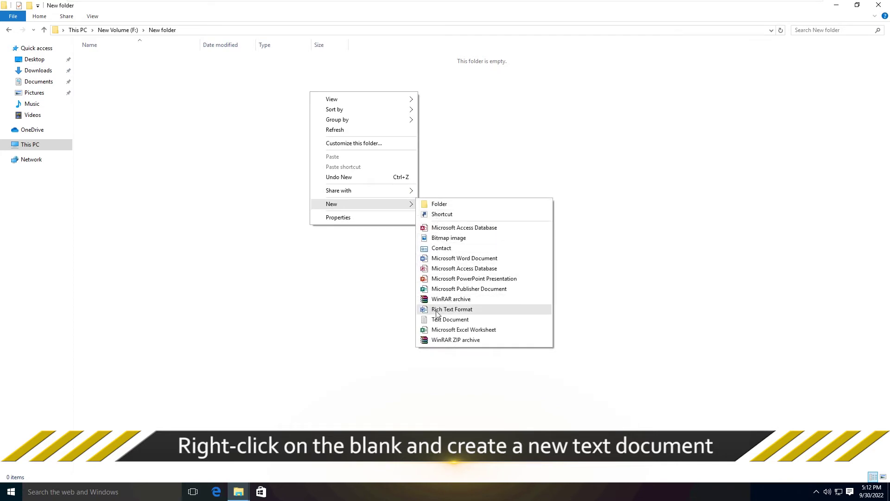
left_click(459, 320)
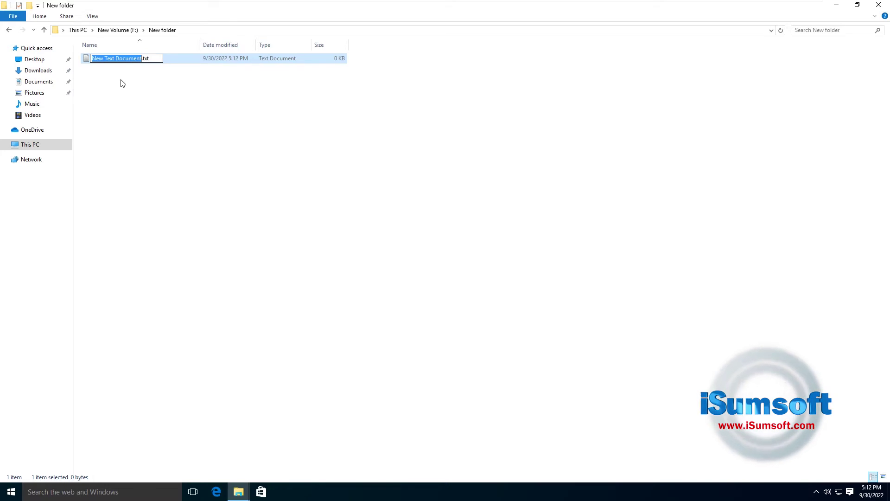
Paste the Folder Locker batch script into New Text Document.txt in Notepad and review it.
double_click(88, 60)
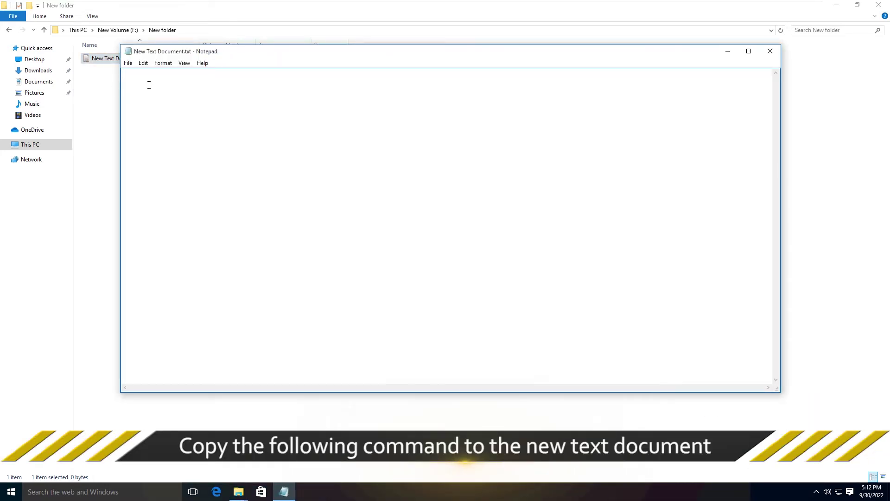
key("ctrl+v")
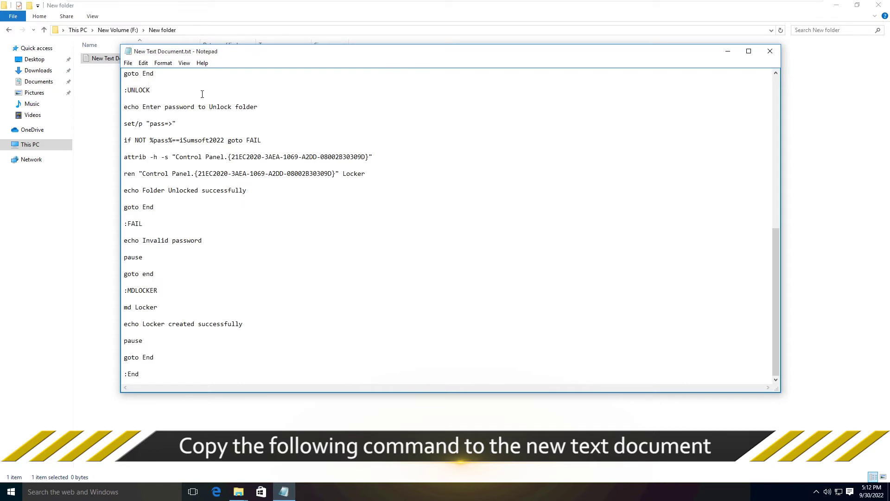
scroll(208, 260, "up", 13)
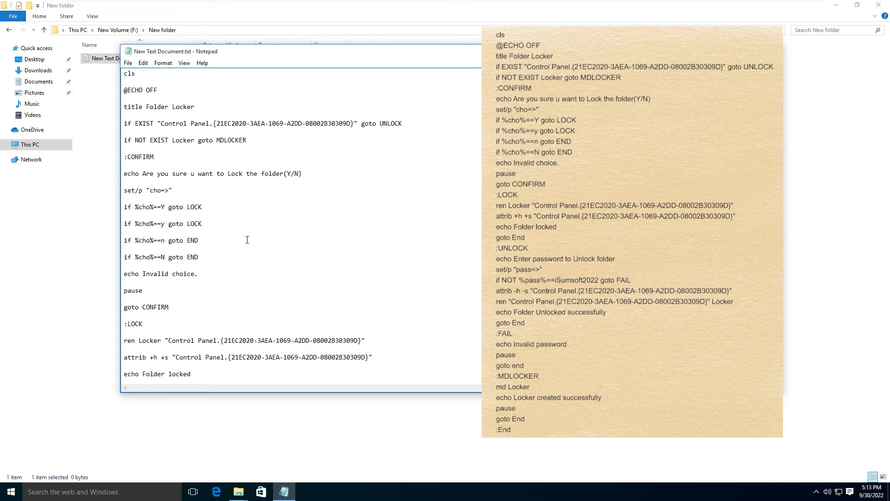
scroll(247, 240, "down", 2)
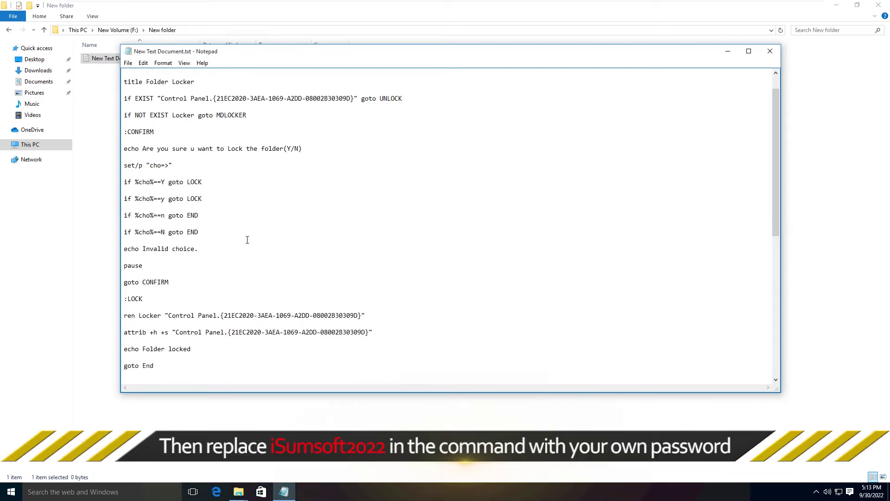
scroll(247, 240, "down", 1)
scroll(247, 239, "down", 2)
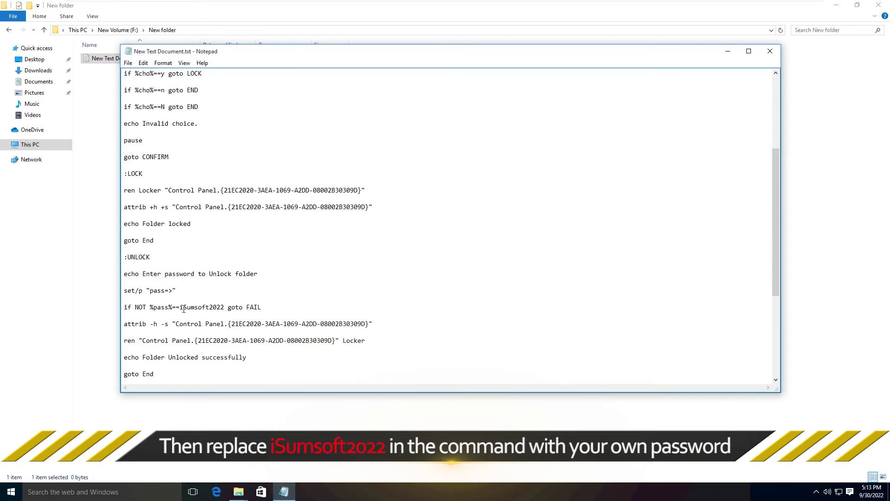
Overwrite the default password after %pass%== in the 'if NOT' line with your own password.
mouse_move(180, 308)
left_mouse_down()
mouse_move(226, 308)
mouse_move(183, 310)
left_mouse_up()
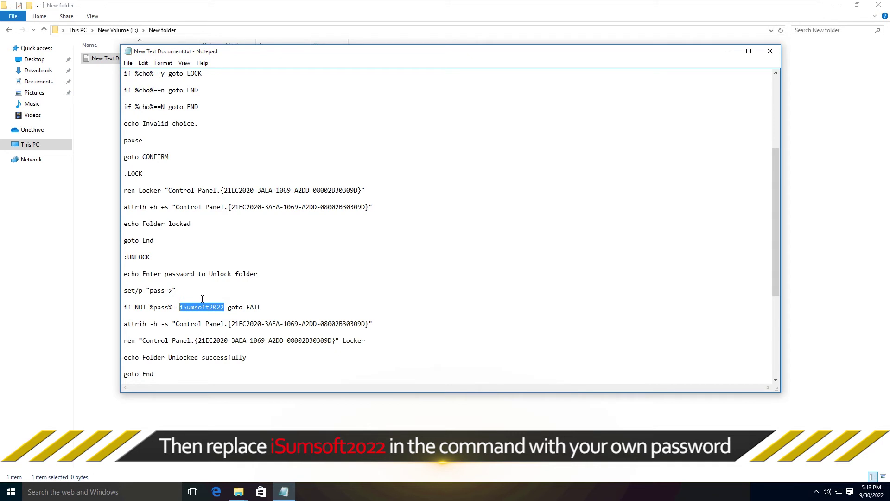
type("123456")
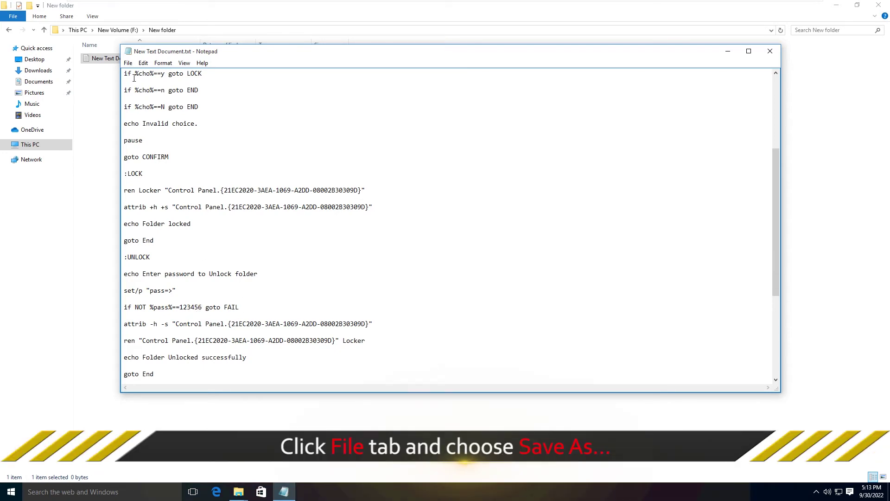
Save the Notepad script in New folder as locker.bat with Save as type 'All Files (*.*)'.
left_click(129, 64)
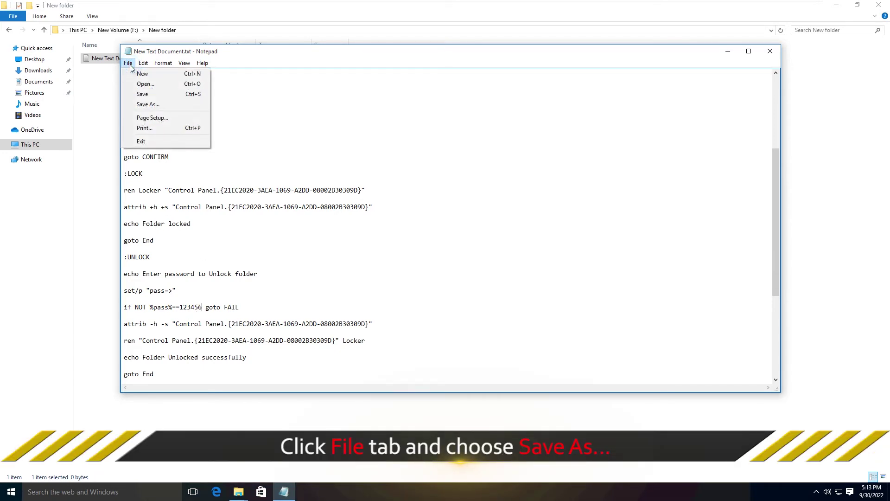
left_click(147, 104)
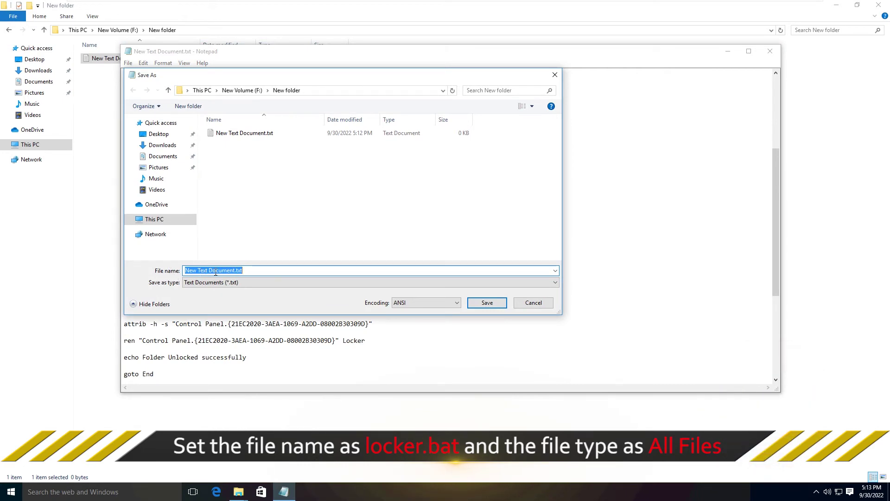
type("locker.bat")
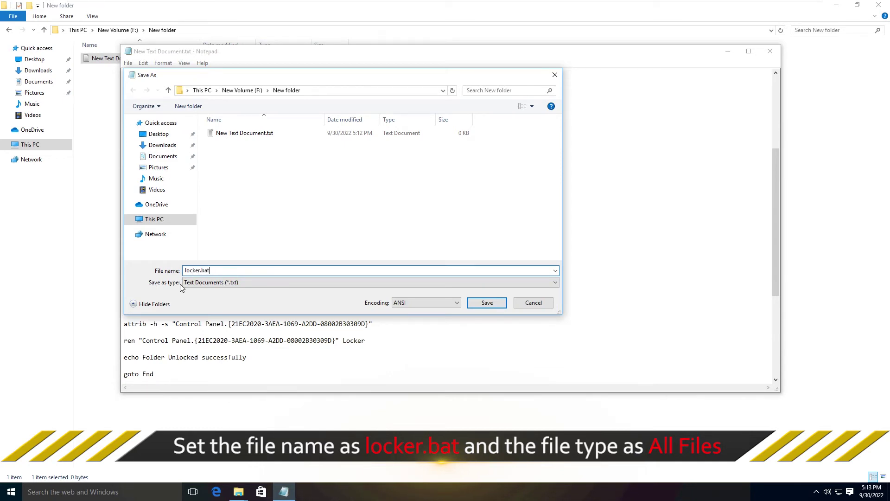
left_click(198, 282)
left_click(195, 298)
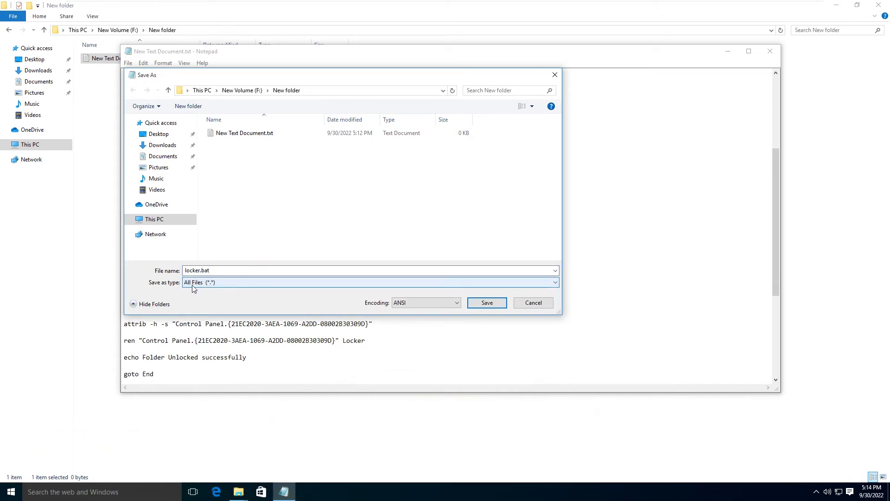
left_click(487, 303)
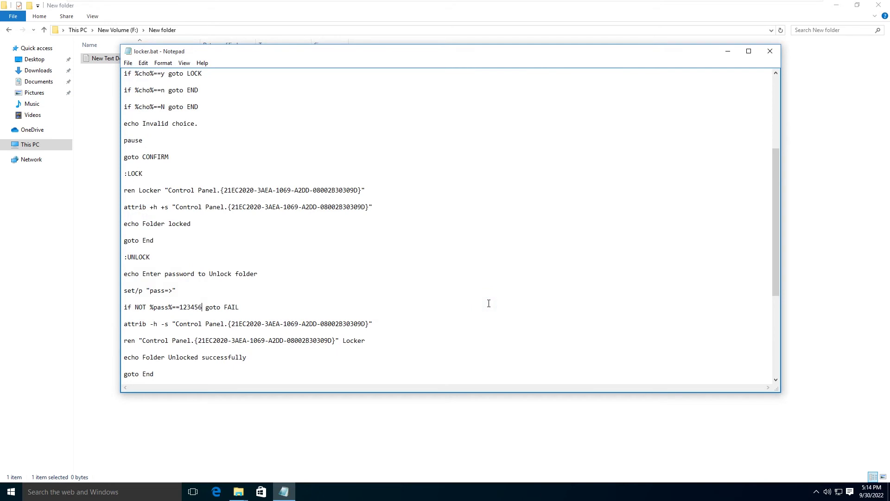
Close Notepad and run locker.bat to create the Locker folder.
left_click(777, 52)
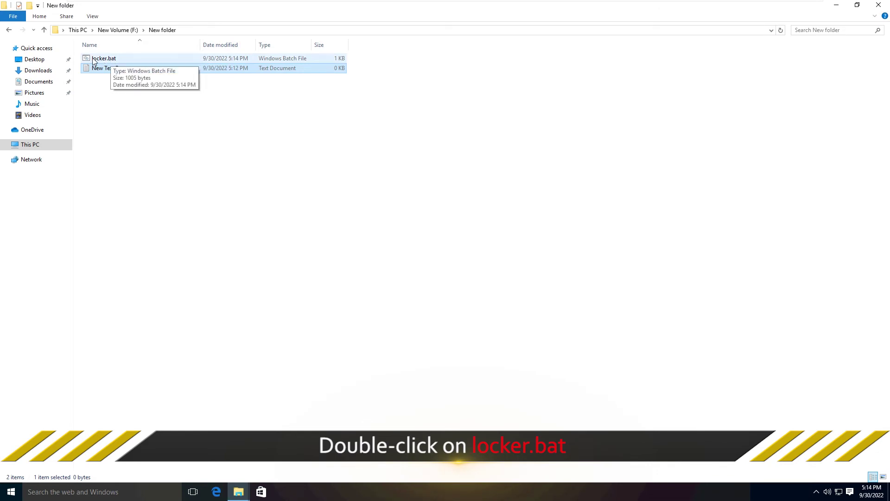
double_click(94, 60)
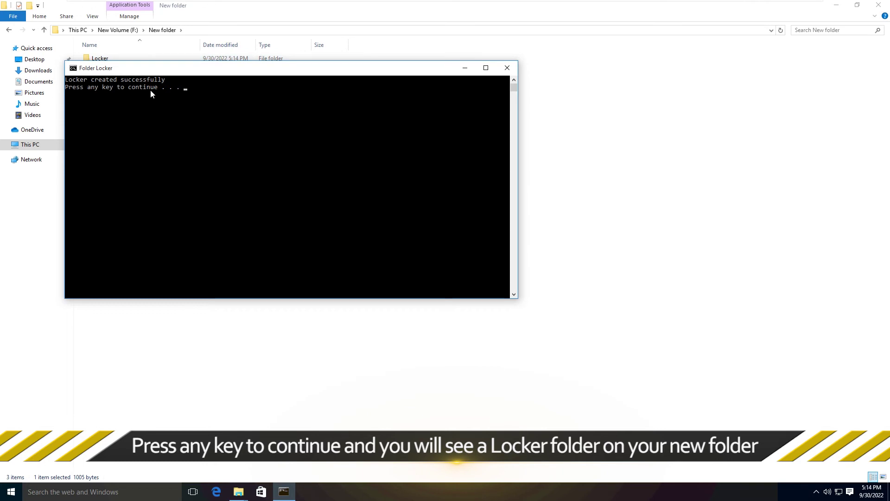
key("Return")
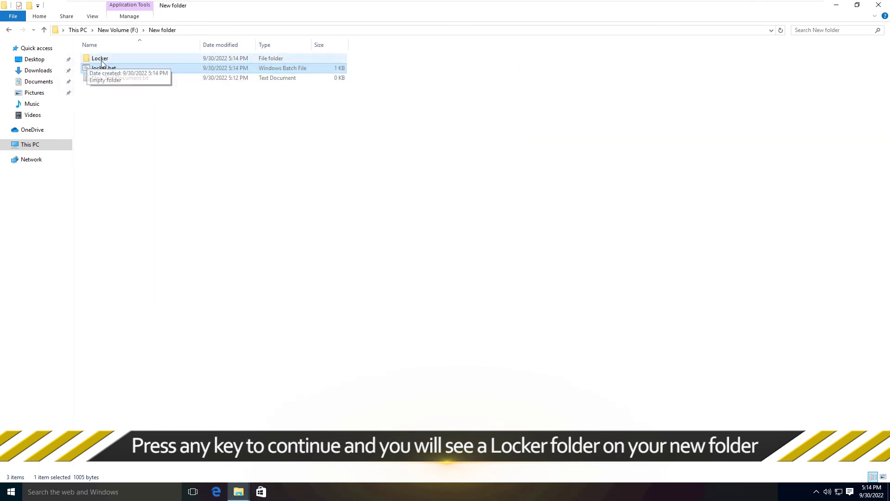
Switch the New folder view to Large icons.
right_click(238, 123)
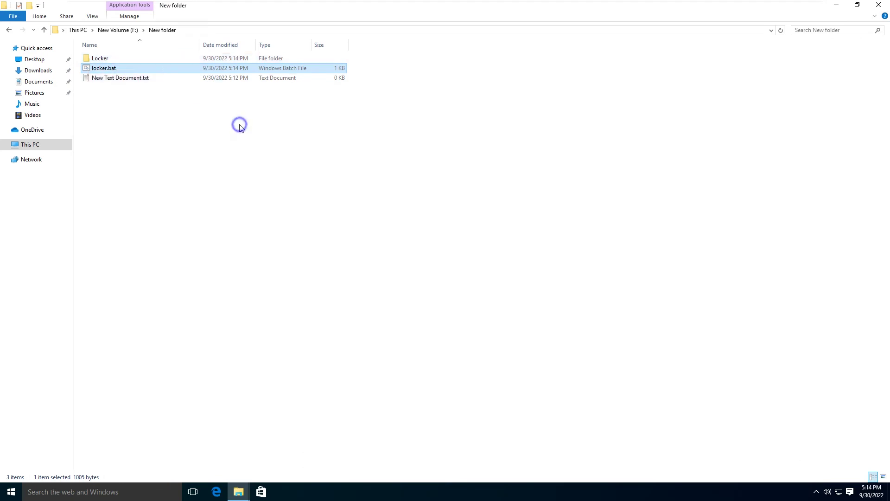
mouse_move(260, 130)
left_click(362, 142)
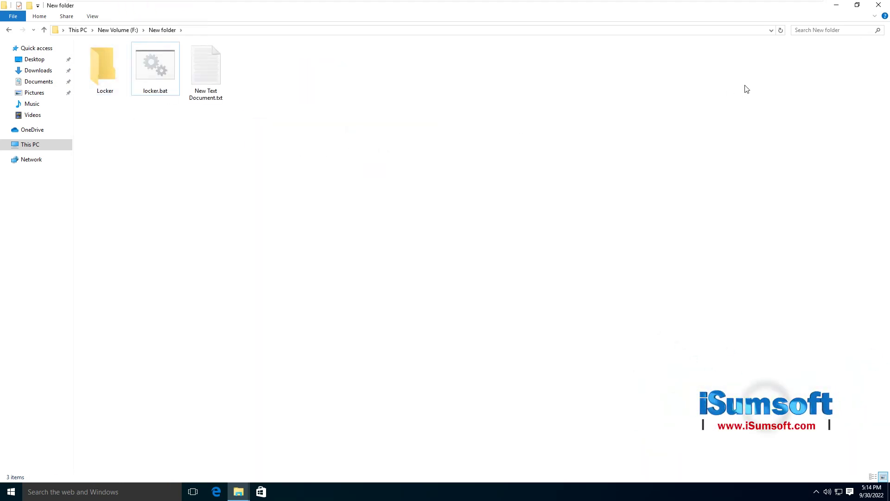
Restore the New folder window and open This PC in a second window beside it.
left_click(857, 5)
left_click_drag(417, 84, 674, 45)
double_click(15, 28)
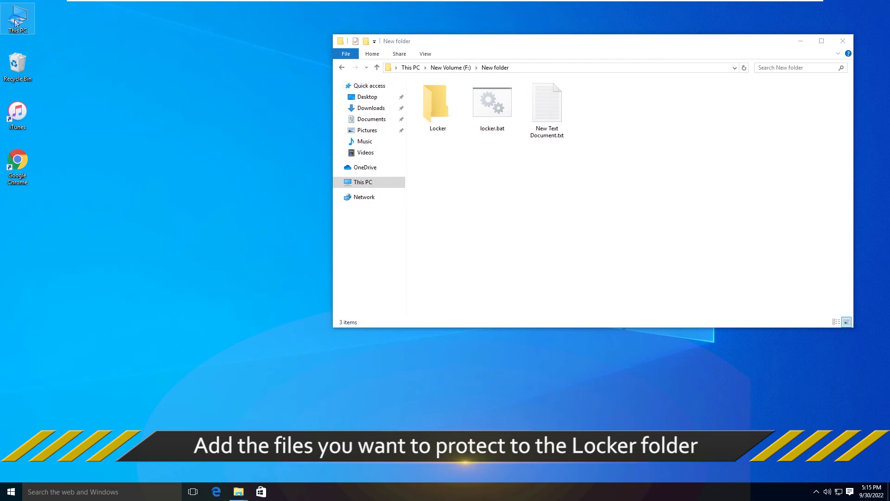
left_click_drag(498, 48, 158, 193)
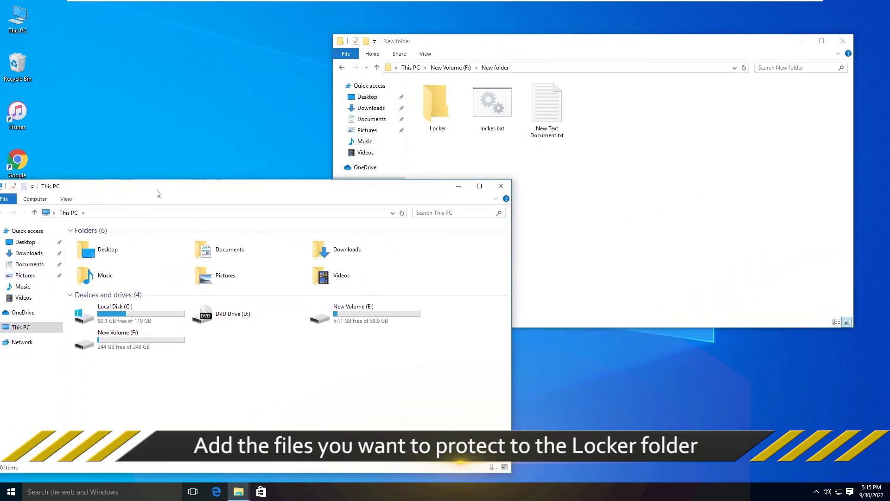
Move the isumsoft folder from New Volume (F:) into the Locker folder.
double_click(129, 345)
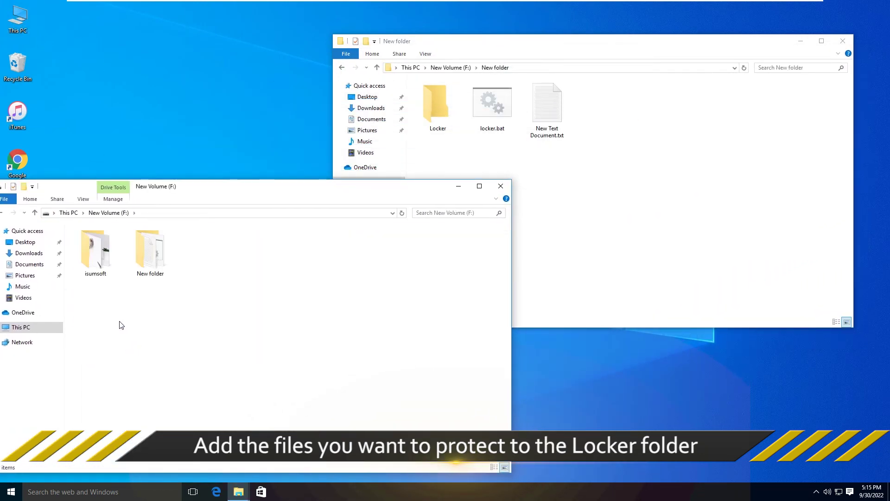
left_click(91, 256)
left_click_drag(91, 256, 438, 113)
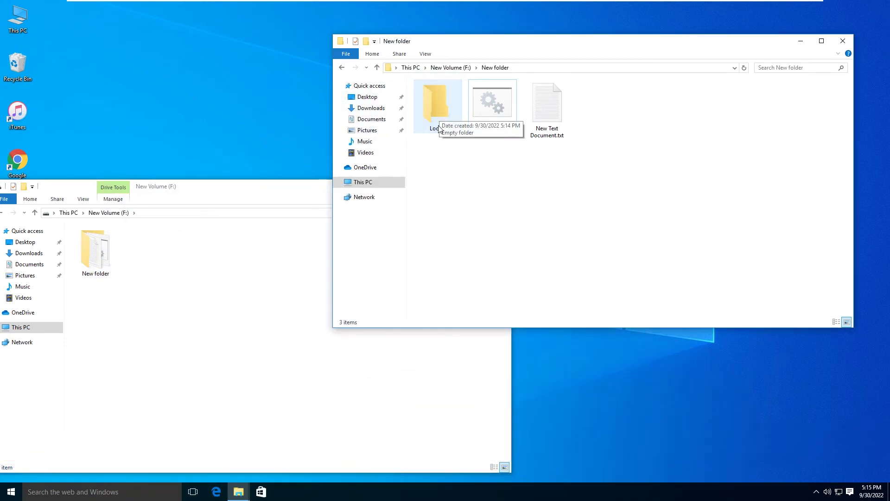
Run locker.bat and confirm Y to lock Locker, then close the F: window and maximize New folder.
double_click(499, 107)
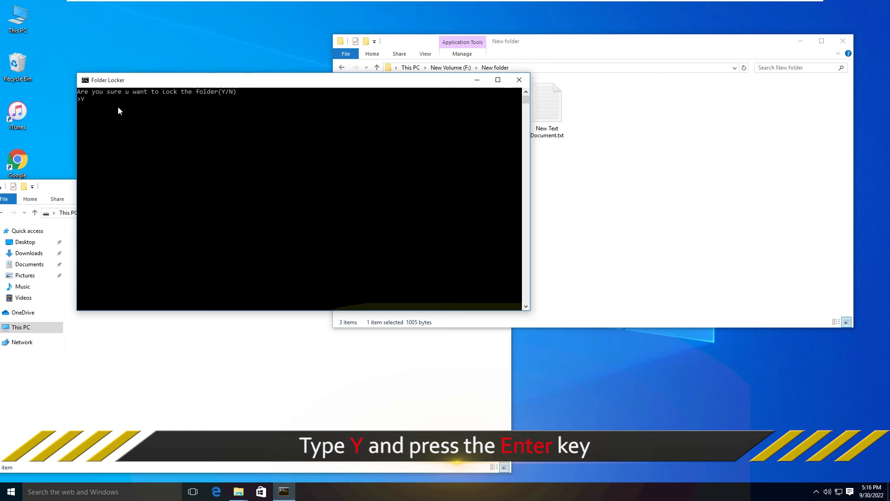
key("Return")
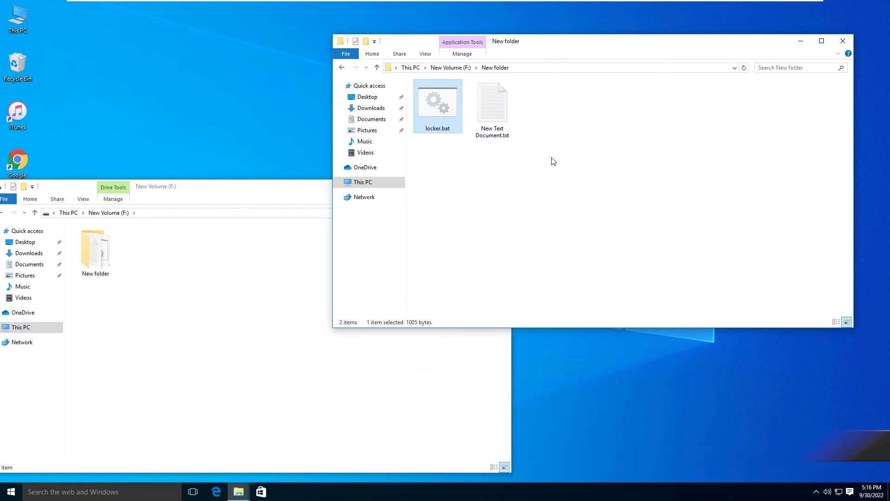
left_click(327, 191)
left_click(501, 187)
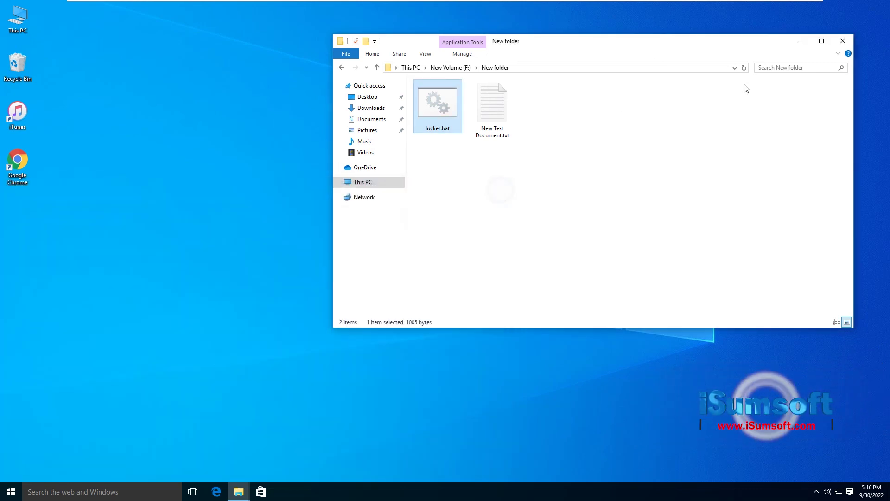
left_click(822, 41)
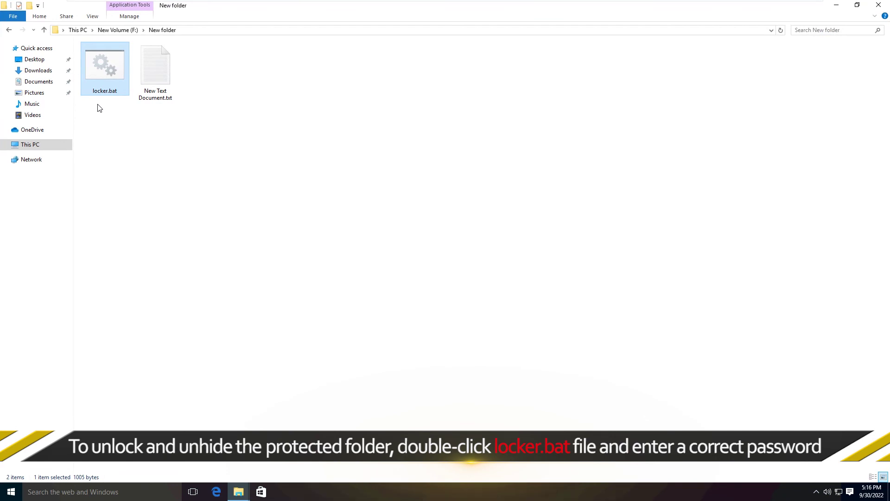
Unlock Locker with the password via locker.bat, check the isumsoft files, and return to New folder.
double_click(103, 67)
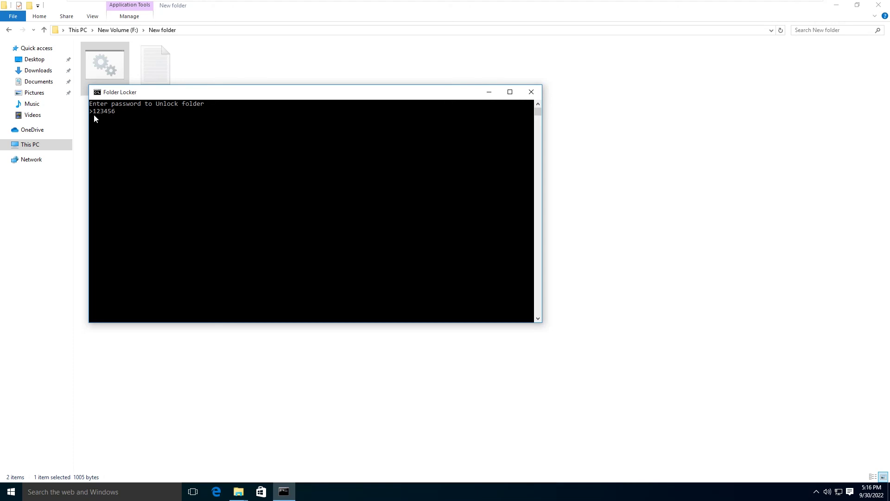
key("Return")
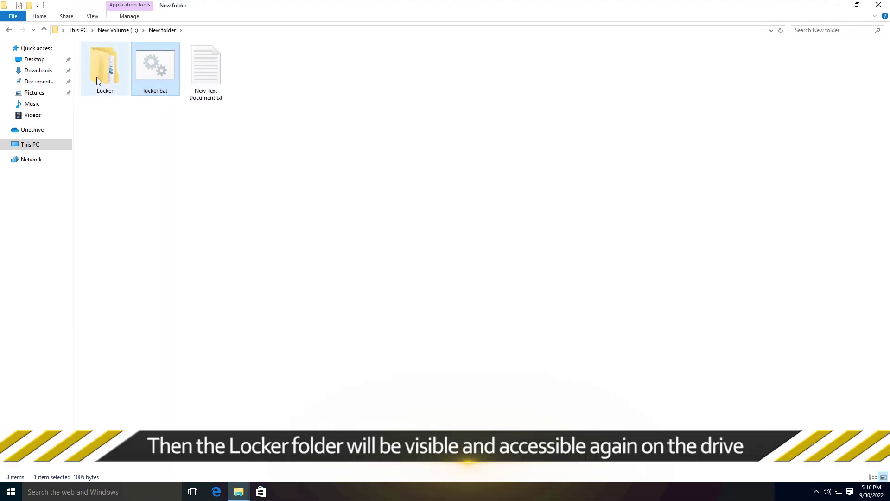
double_click(96, 77)
double_click(113, 63)
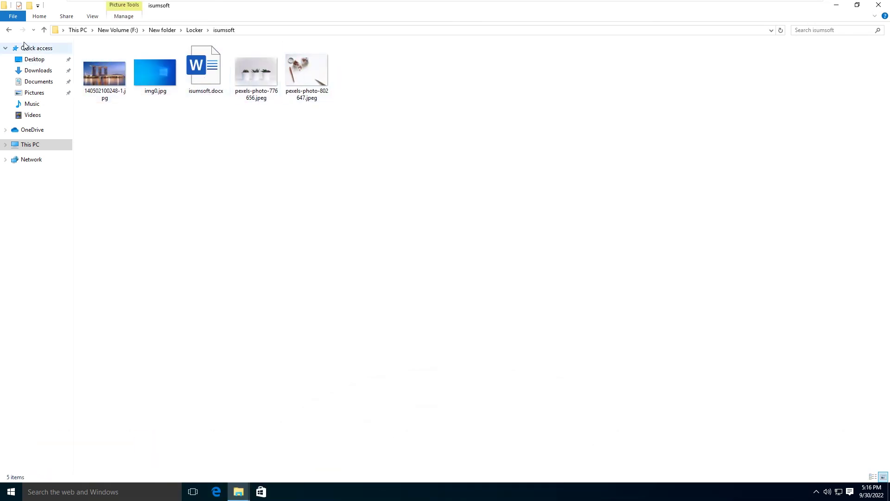
left_click(9, 31)
left_click(9, 30)
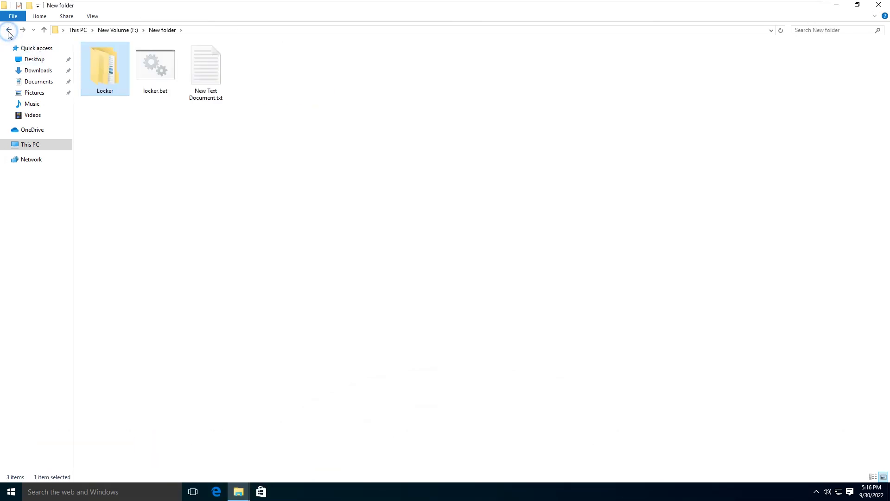
left_click(427, 166)
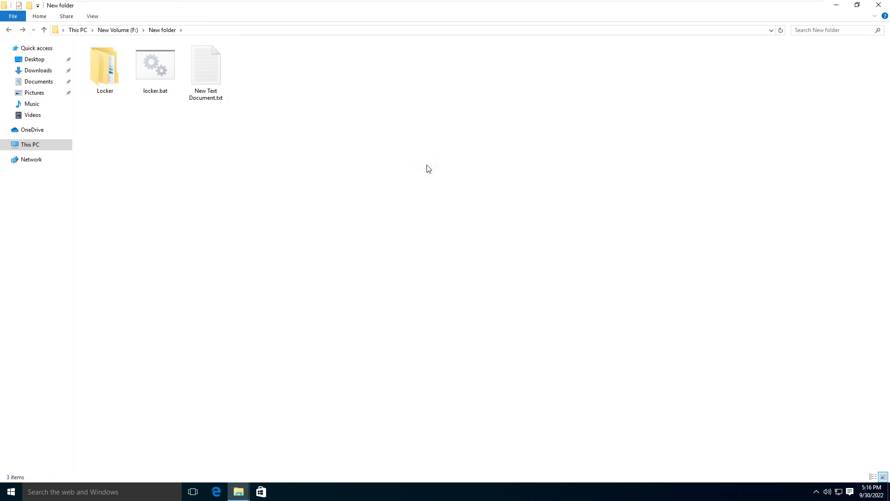